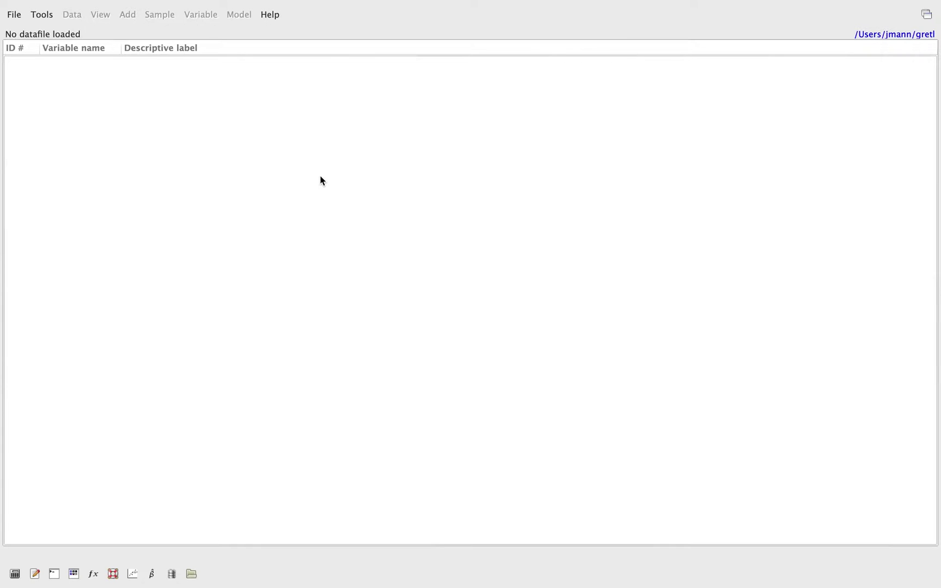
Step: Show gretl's Tools menu listing the statistical utilities
left_click(53, 18)
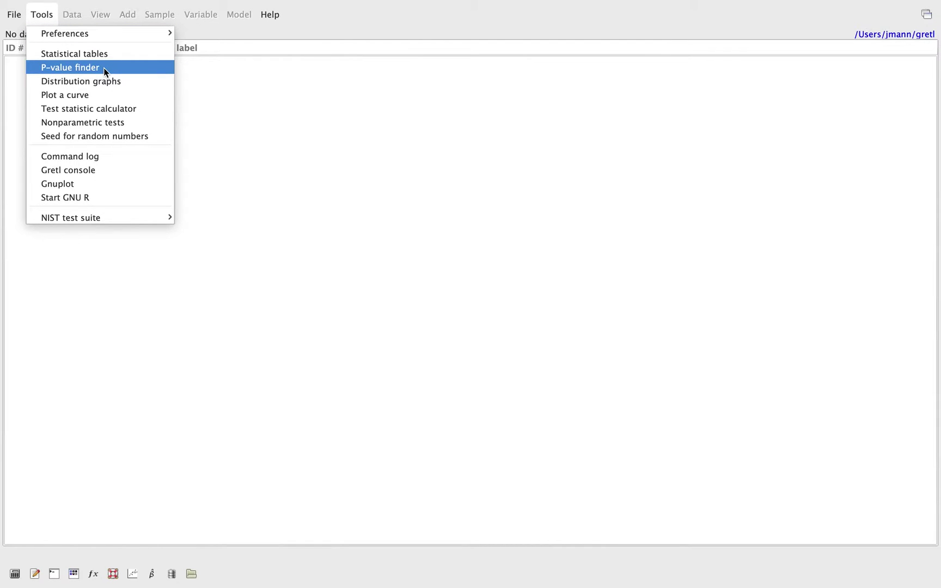
Step: Start a p-value lookup on the normal distribution (mean 0, sd 1) with the value field ready for 2.5
left_click(104, 69)
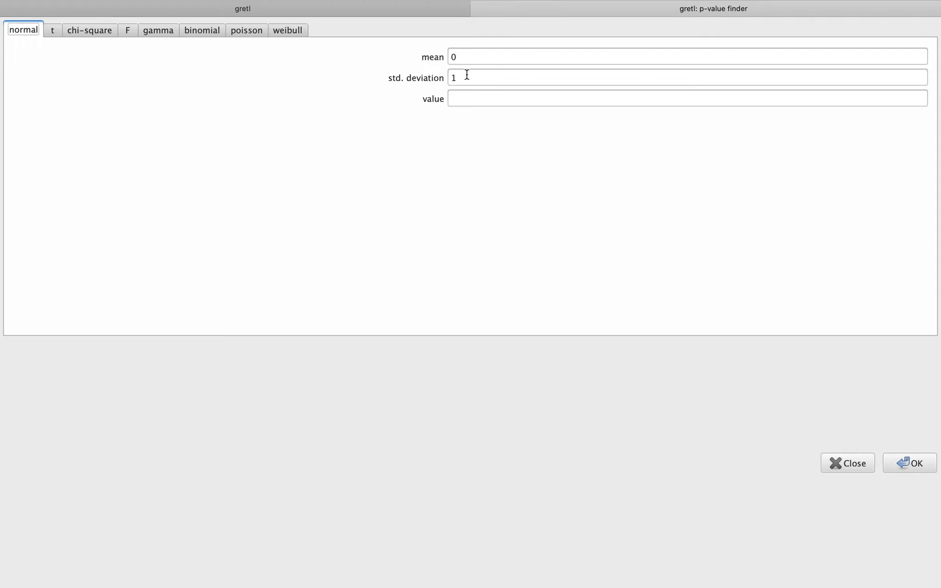
left_click(459, 96)
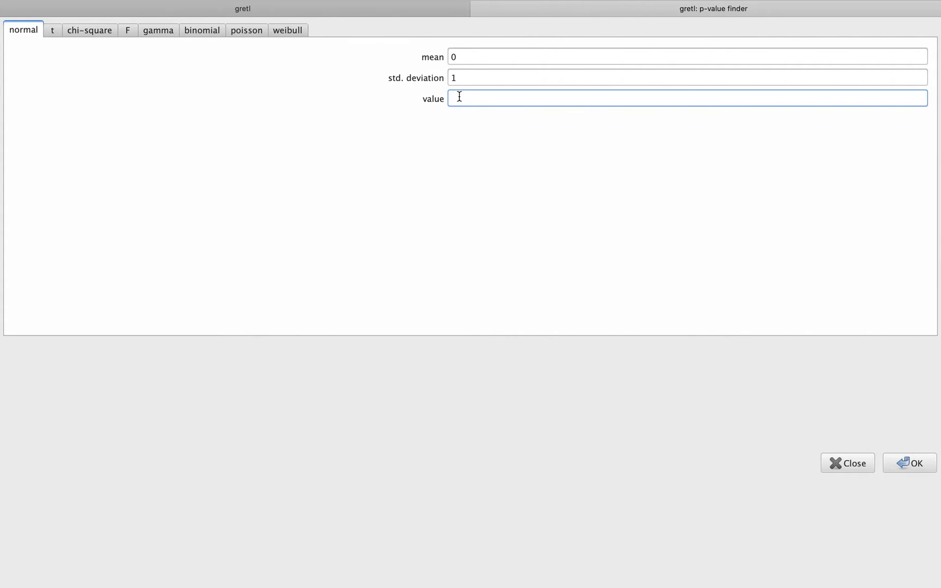
type("2.5")
Step: Compute the right-tail area 0.00620967 for 2.5 and highlight its complement 0.987581
key("Return")
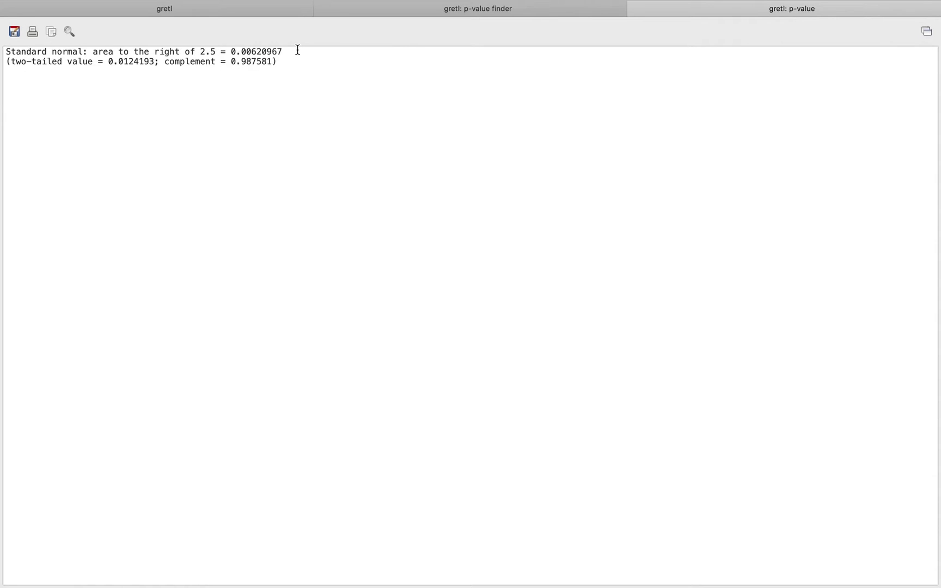
left_click_drag(286, 50, 234, 48)
left_click_drag(273, 61, 165, 61)
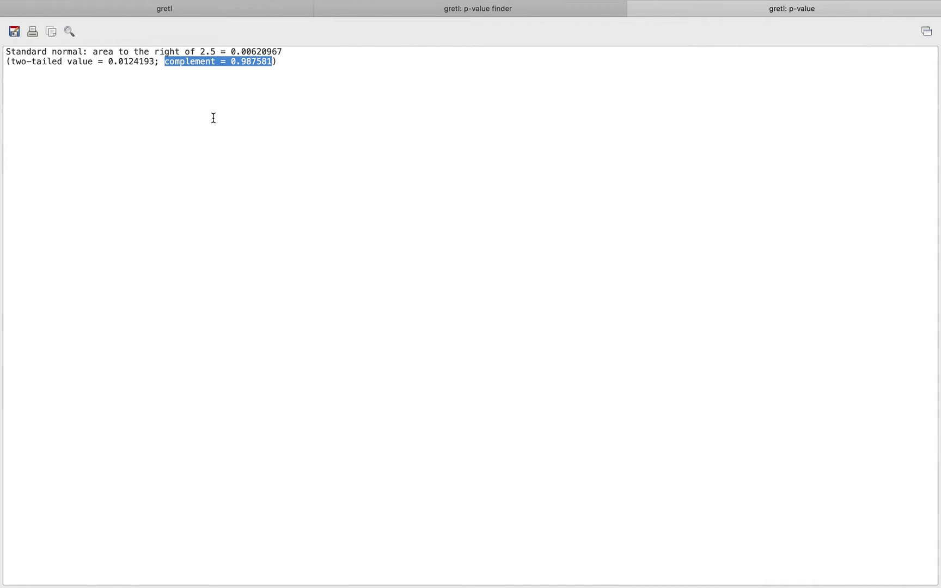
mouse_move(282, 50)
left_mouse_down()
mouse_move(233, 49)
mouse_move(248, 63)
mouse_move(231, 62)
left_mouse_up()
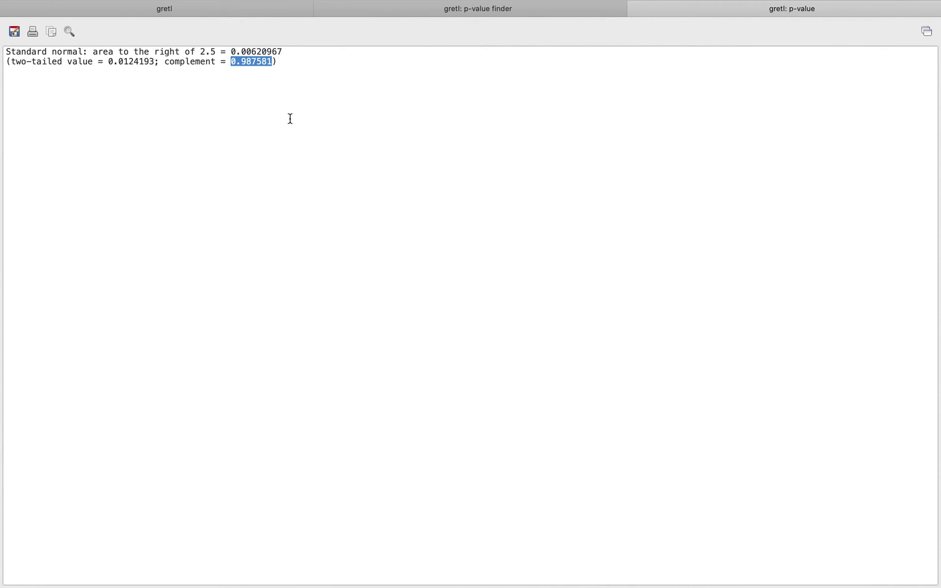